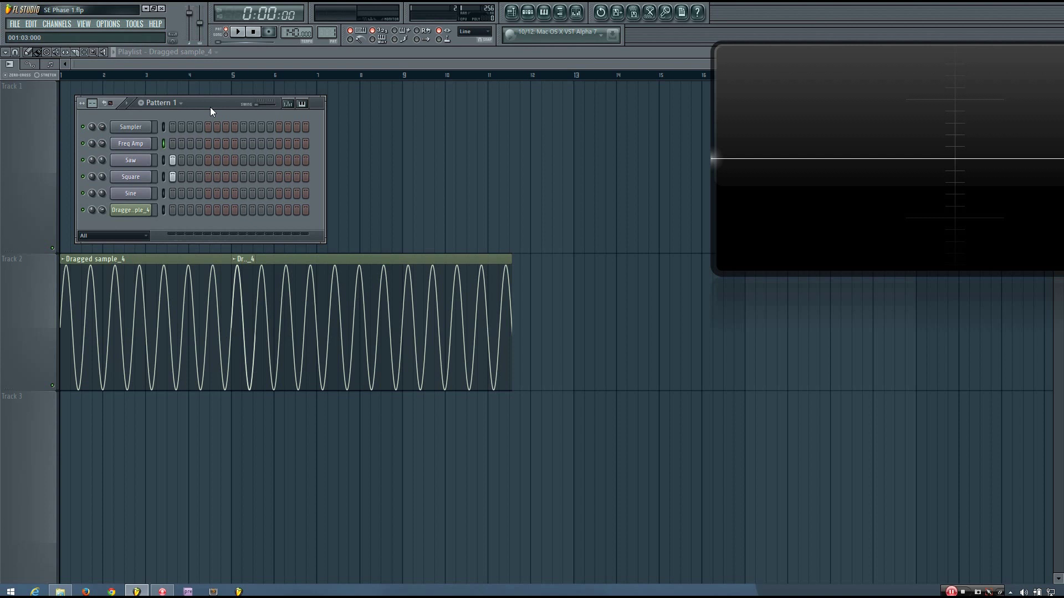
- Open the Freq Amp channel's Sytrus synth and play test notes while varying its Modulation Y and Modulation X
left_click(131, 144)
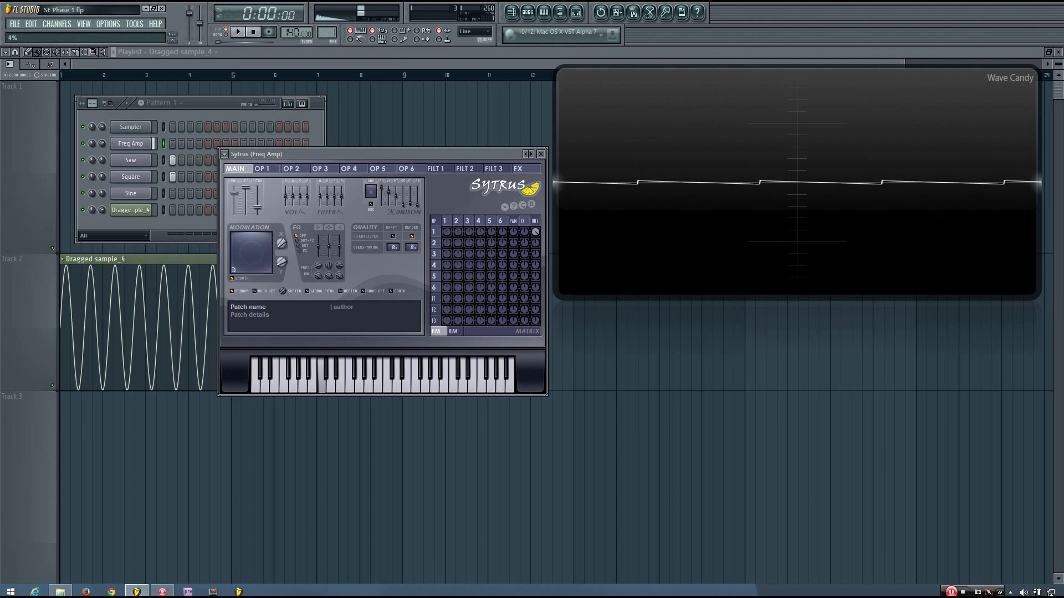
left_click_drag(233, 270, 281, 291)
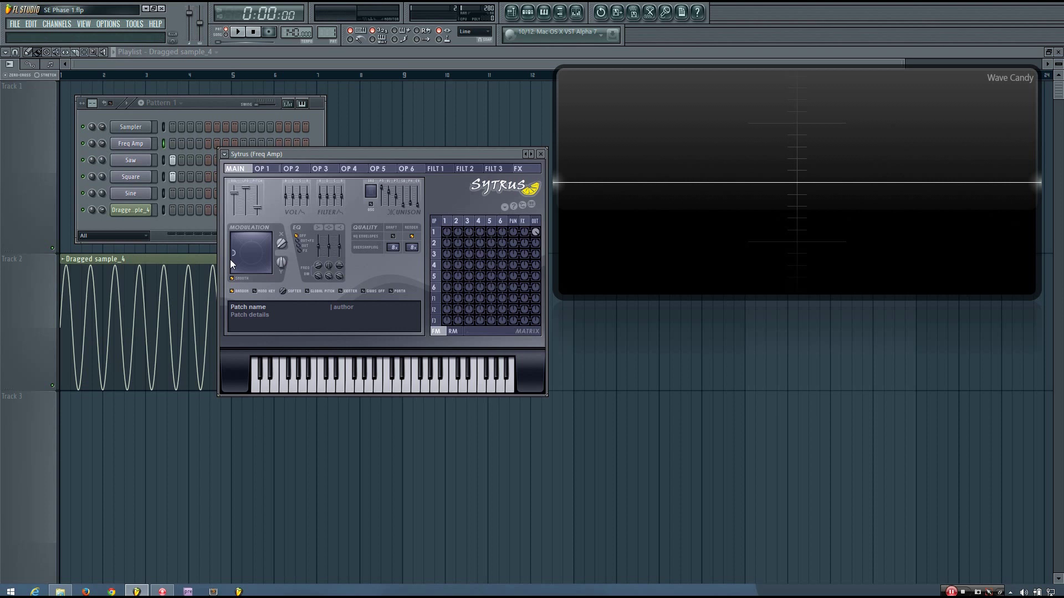
key("z")
left_click_drag(281, 244, 282, 268)
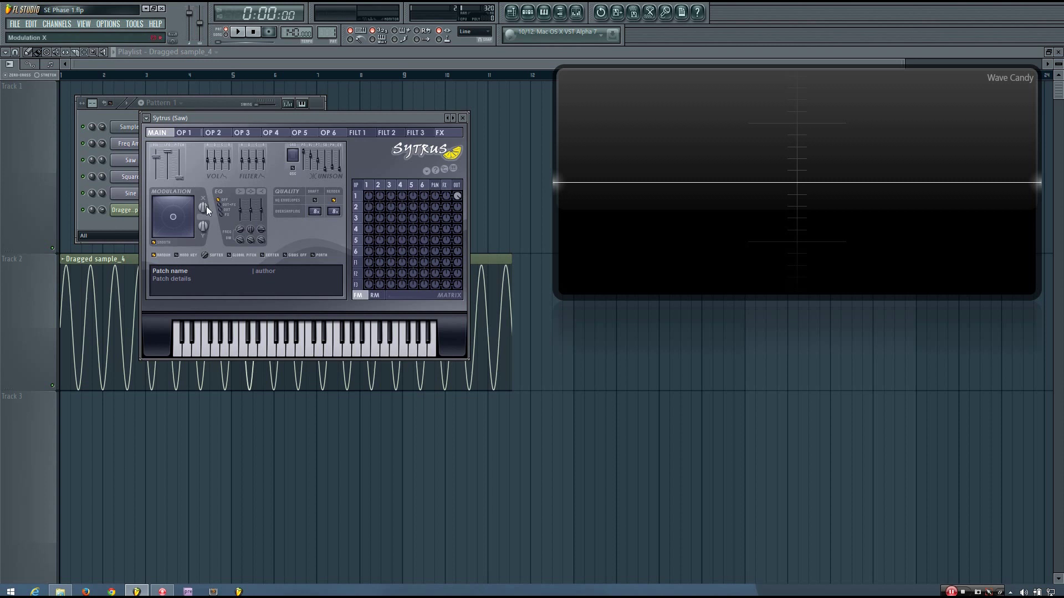
- Play test notes on the Saw channel's Sytrus synth while sweeping Modulation X to examine the phase shift on the oscilloscope
key("z")
left_click_drag(173, 216, 161, 217)
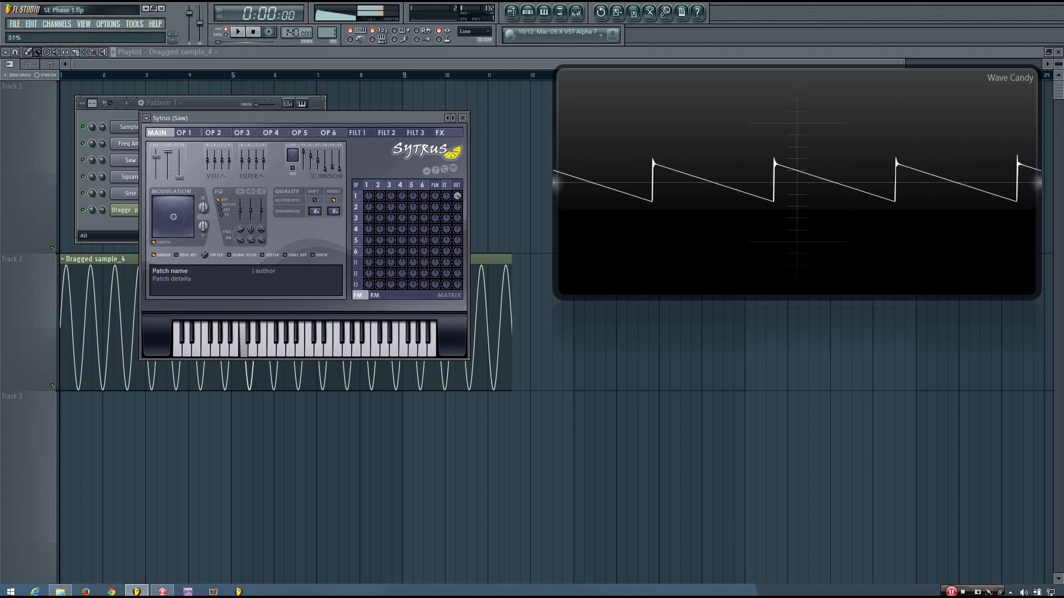
left_click_drag(161, 216, 205, 205)
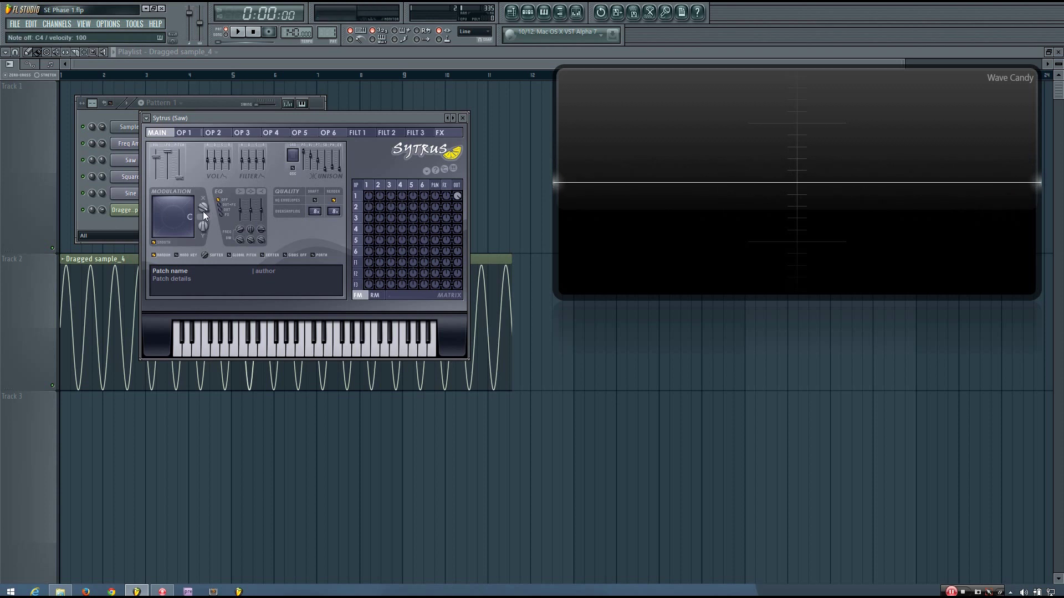
left_click_drag(202, 211, 204, 212)
key("z")
key("z")
key("z")
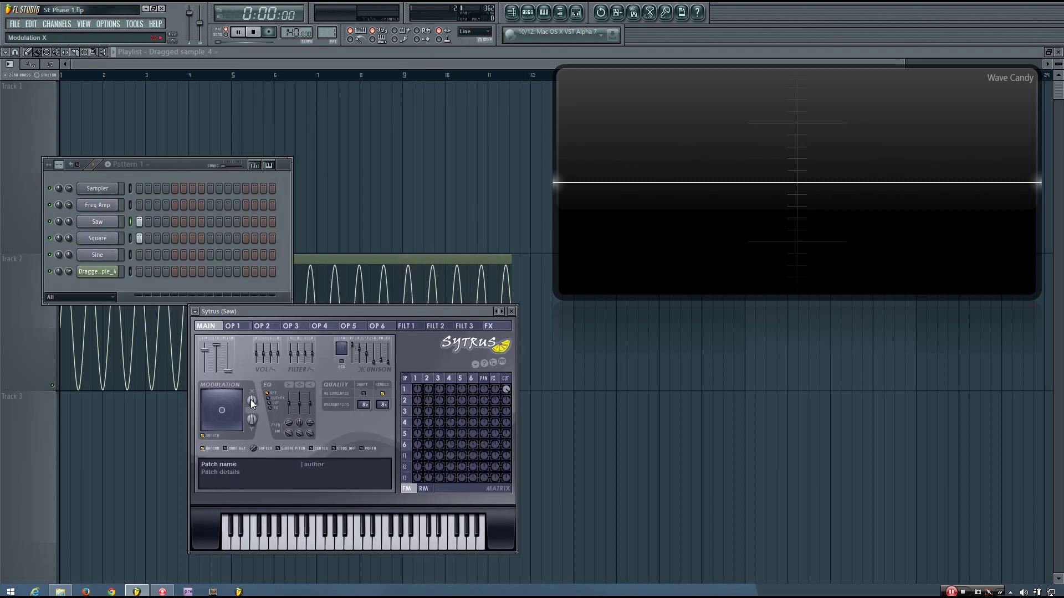
left_click_drag(251, 404, 251, 354)
key("space")
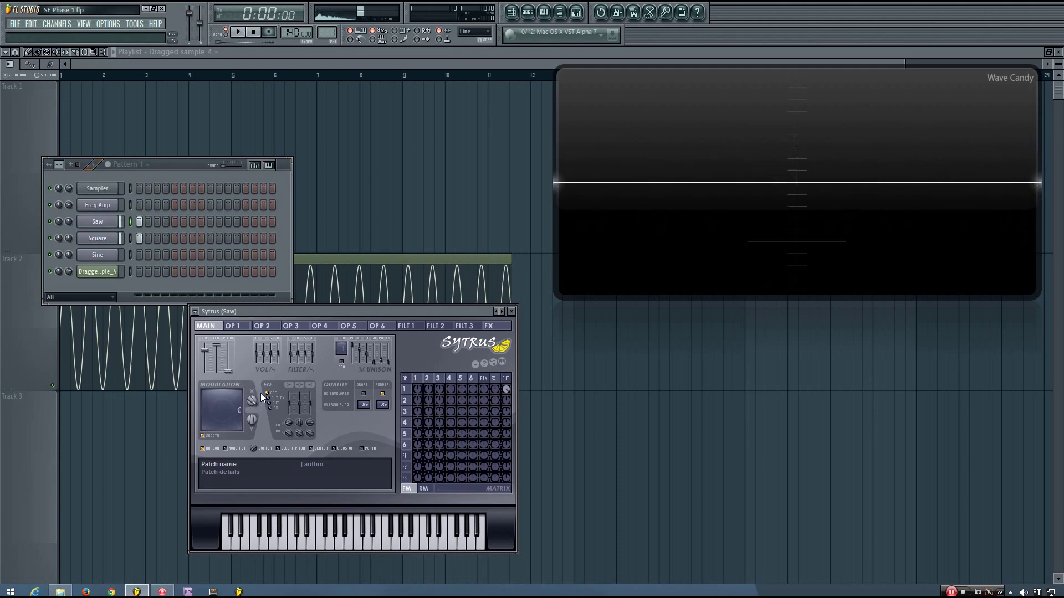
- Play Pattern 1 while returning the Saw synth's Modulation X to 50%, and close the synth window
left_click_drag(330, 313, 331, 307)
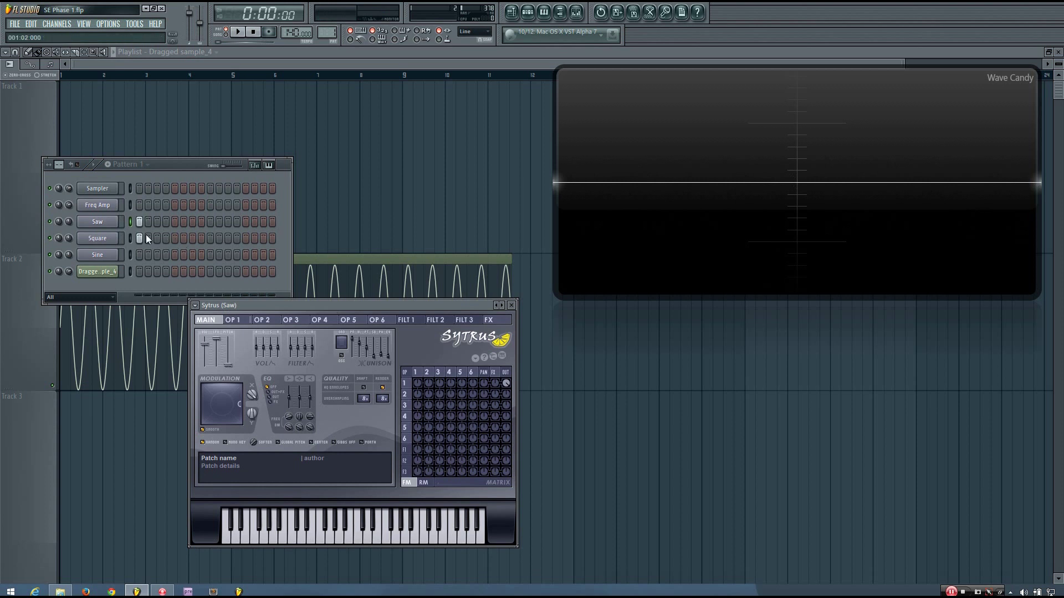
left_click_drag(298, 305, 301, 182)
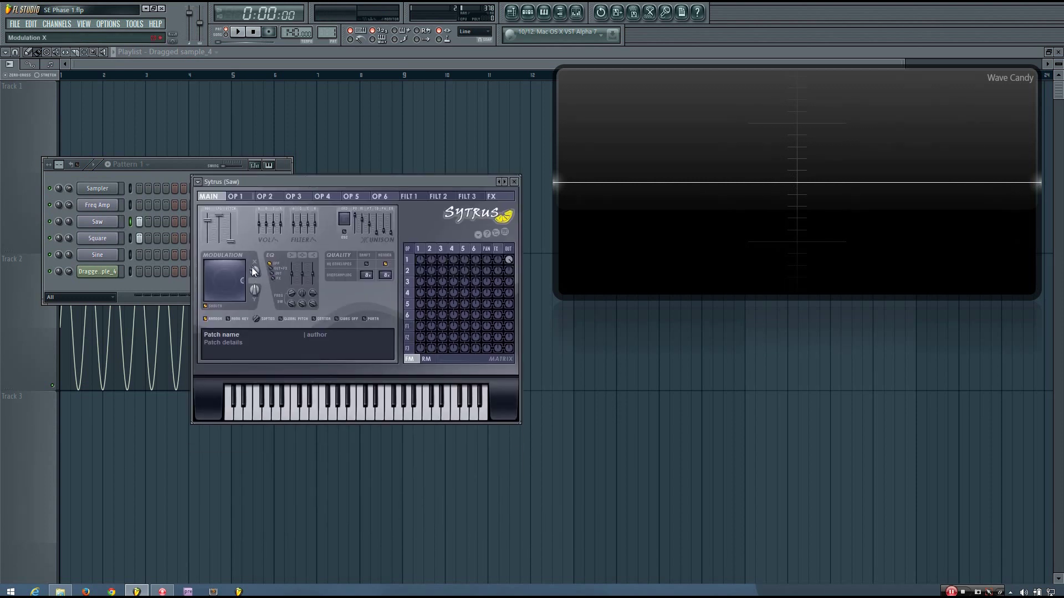
key("space")
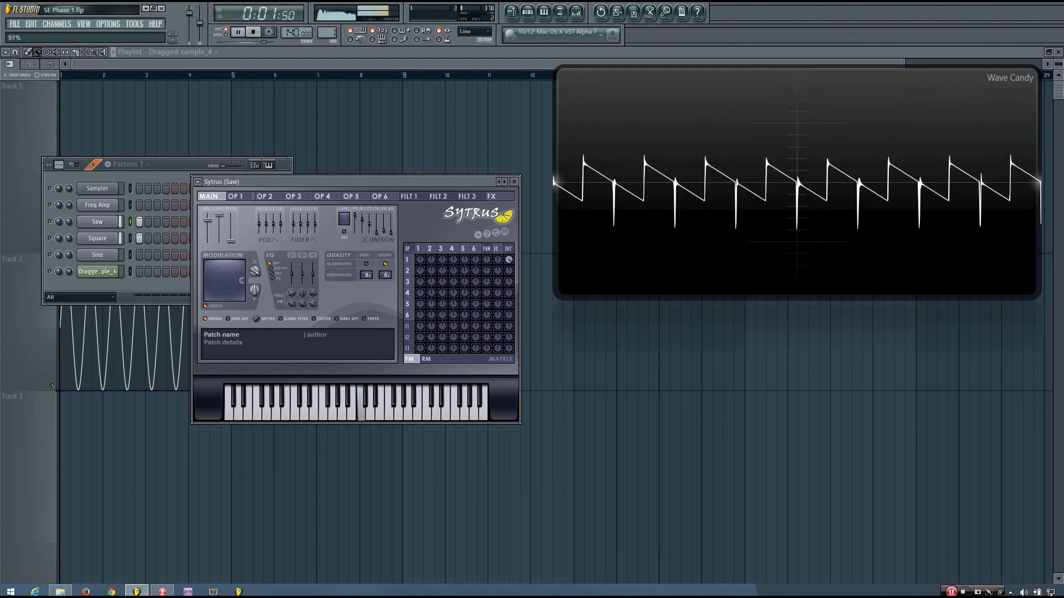
mouse_move(253, 272)
left_mouse_down()
mouse_move(254, 249)
mouse_move(253, 282)
mouse_move(254, 269)
left_mouse_up()
key("space")
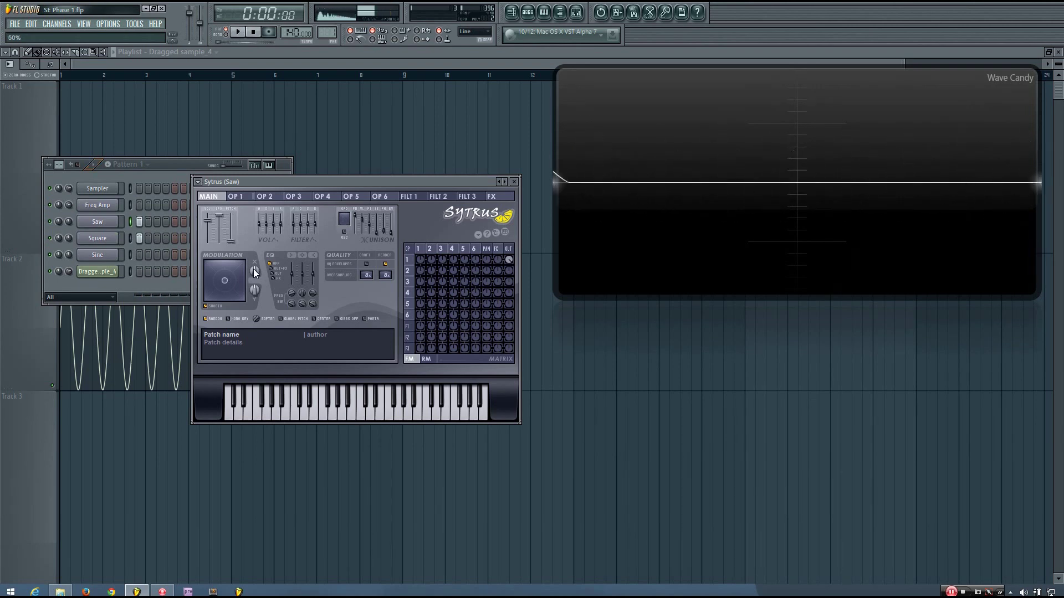
left_click(514, 182)
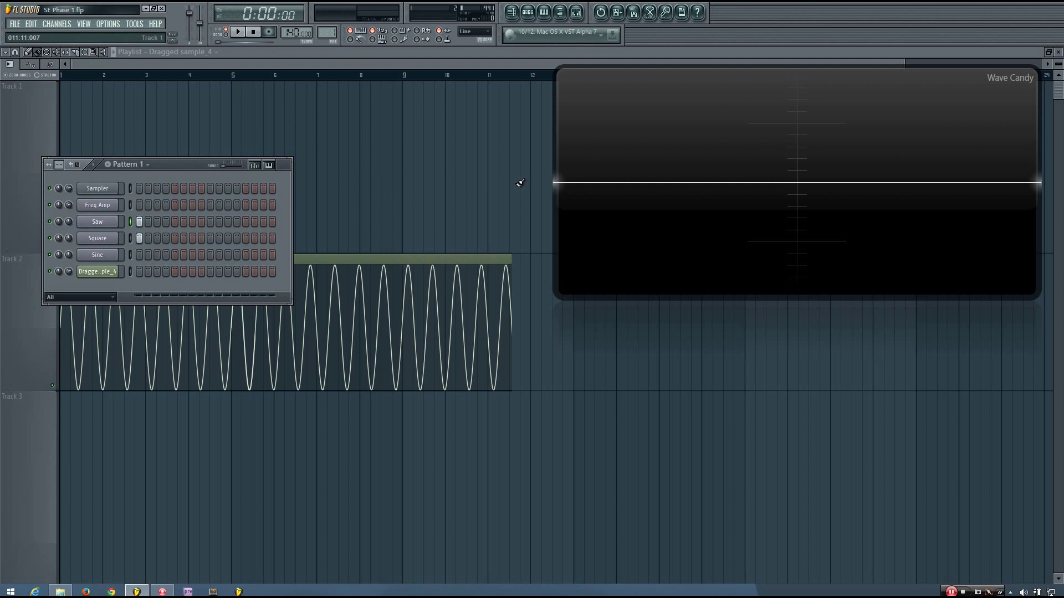
- Select the Sine, Saw and Square channels in turn and play test notes to compare their waveforms in Wave Candy
left_click(130, 255)
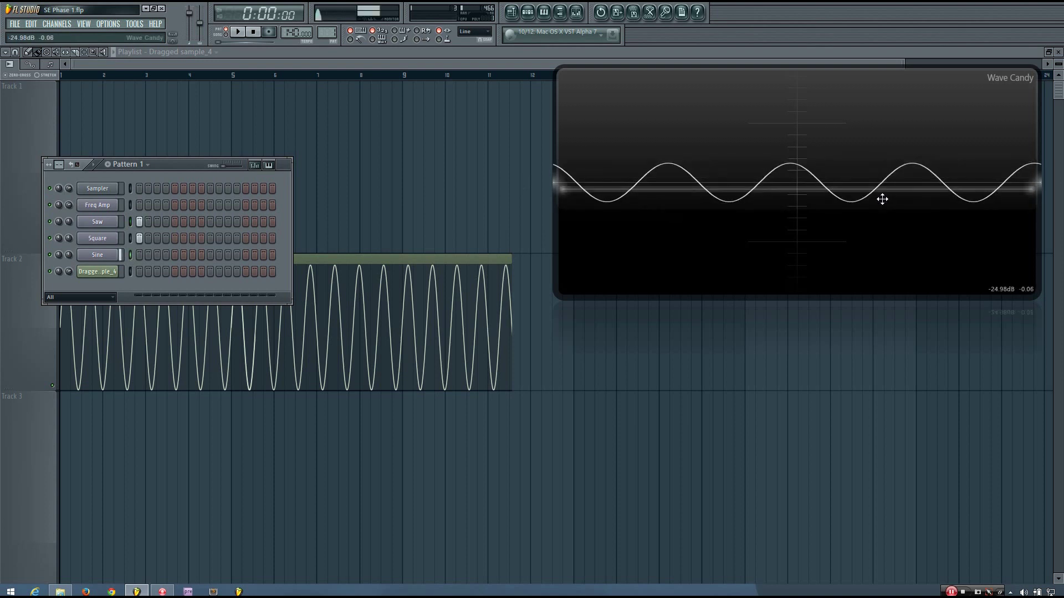
left_click(131, 222)
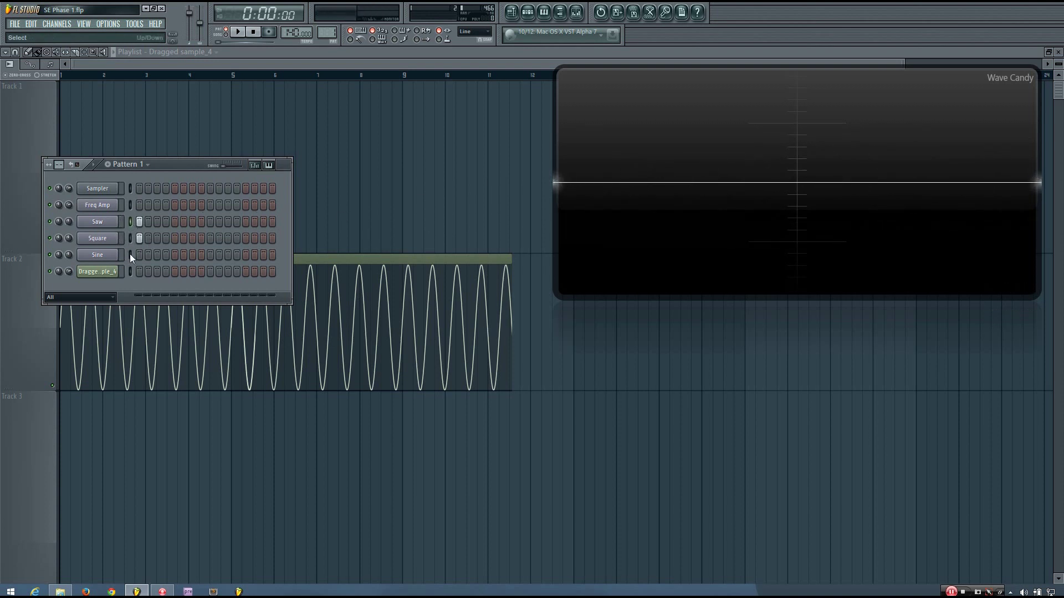
left_click(129, 239)
key("q")
key("q")
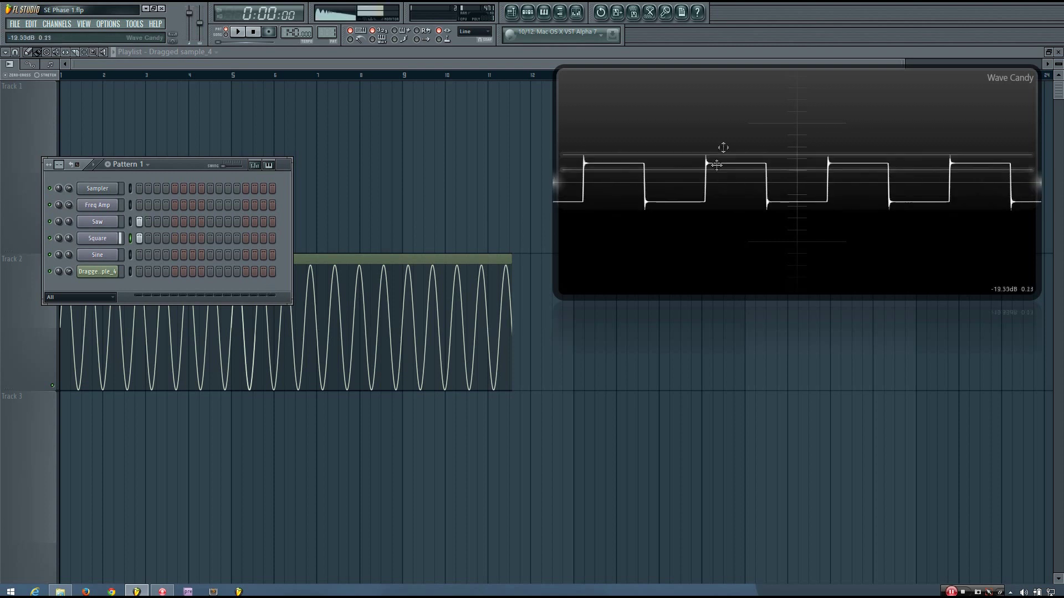
left_click(130, 256)
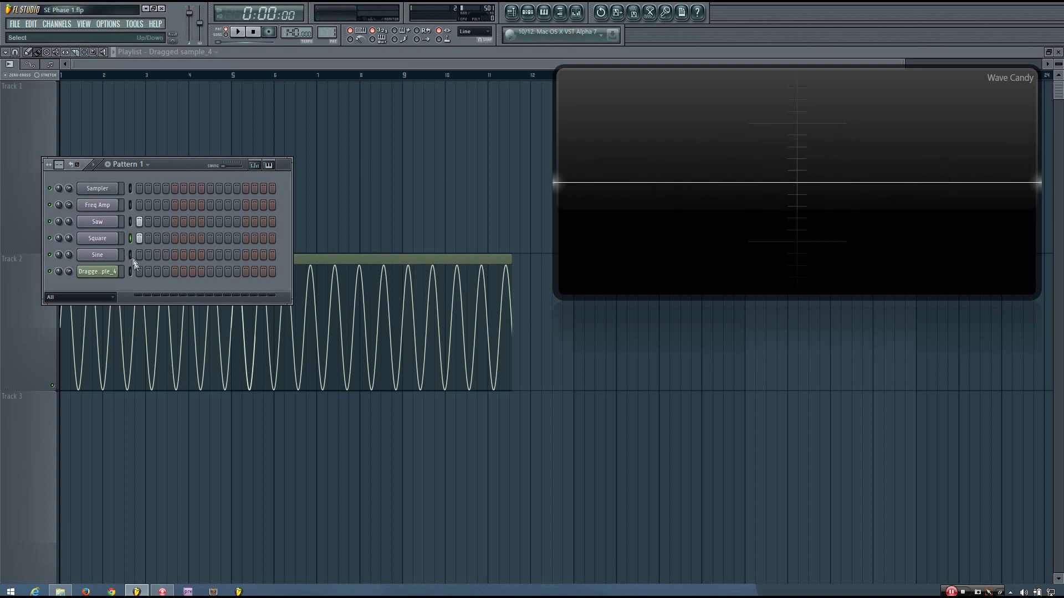
key("q")
- Hide the channel rack and delete the long Dragged sample_4 clip on Track 2, keeping the single-cycle clip at bar 5
key("F6")
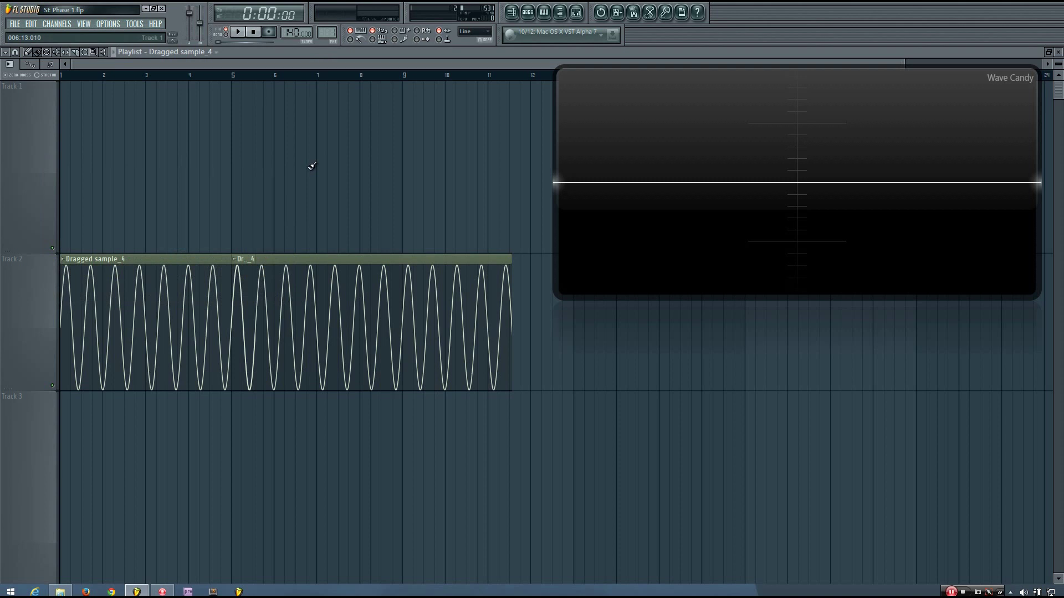
scroll(221, 197, "up", 8)
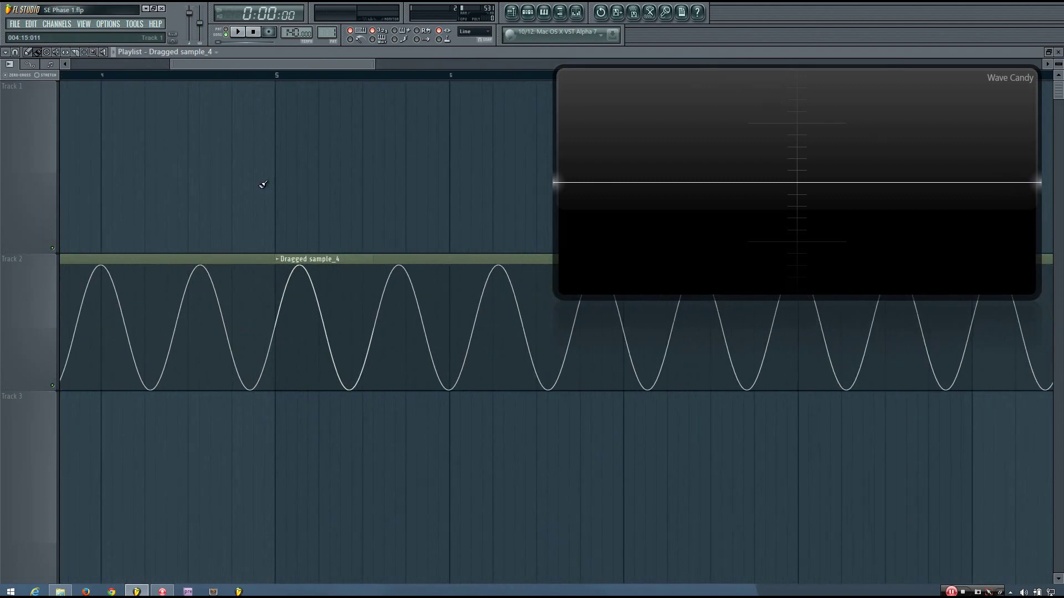
left_click_drag(313, 63, 307, 62)
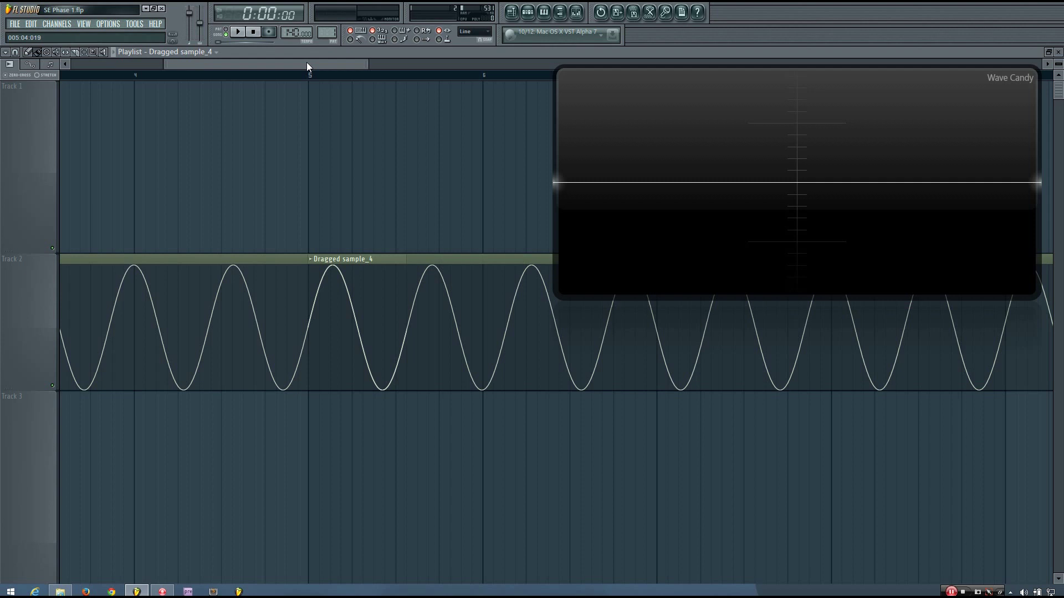
right_click(419, 281)
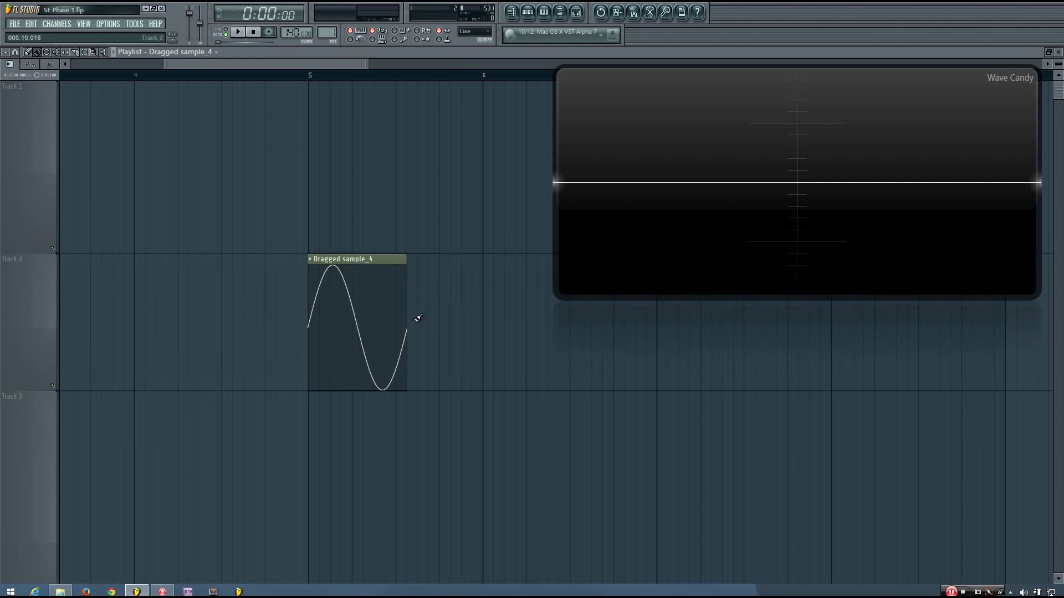
key("ctrl+z")
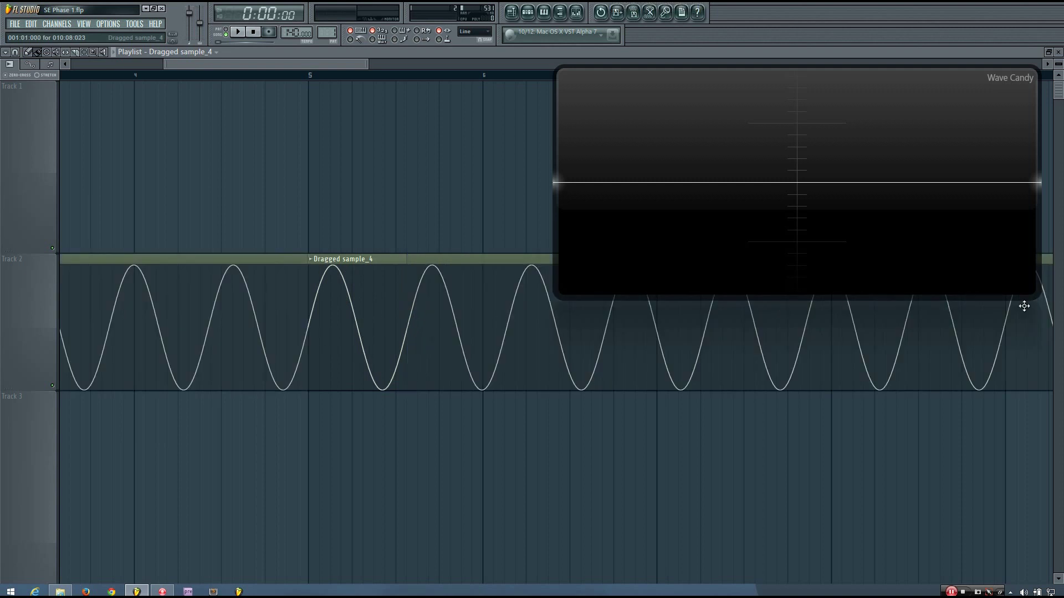
right_click(139, 308)
scroll(259, 308, "up", 3)
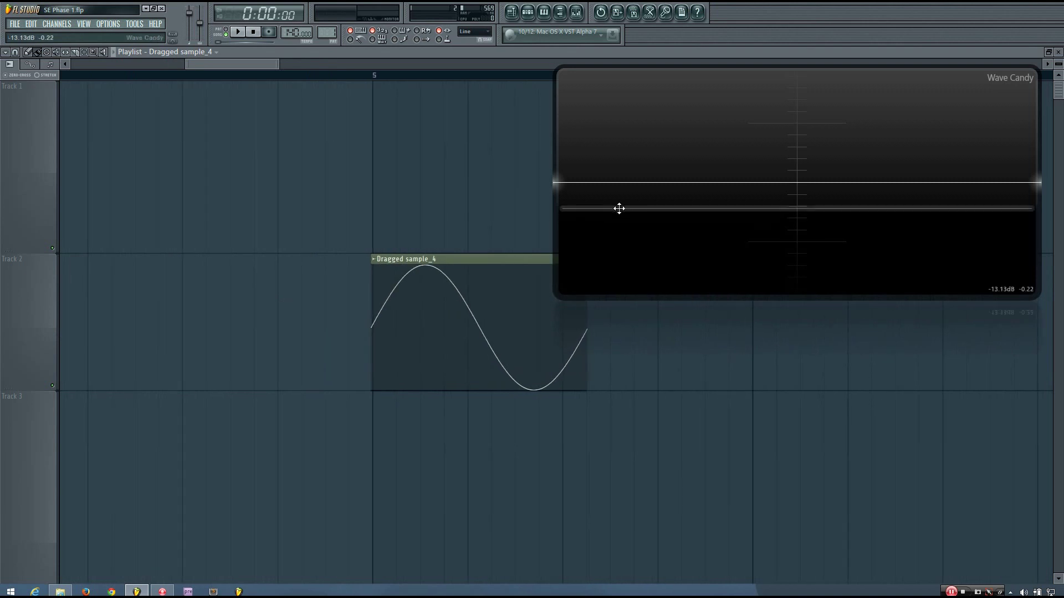
scroll(545, 271, "up", 2)
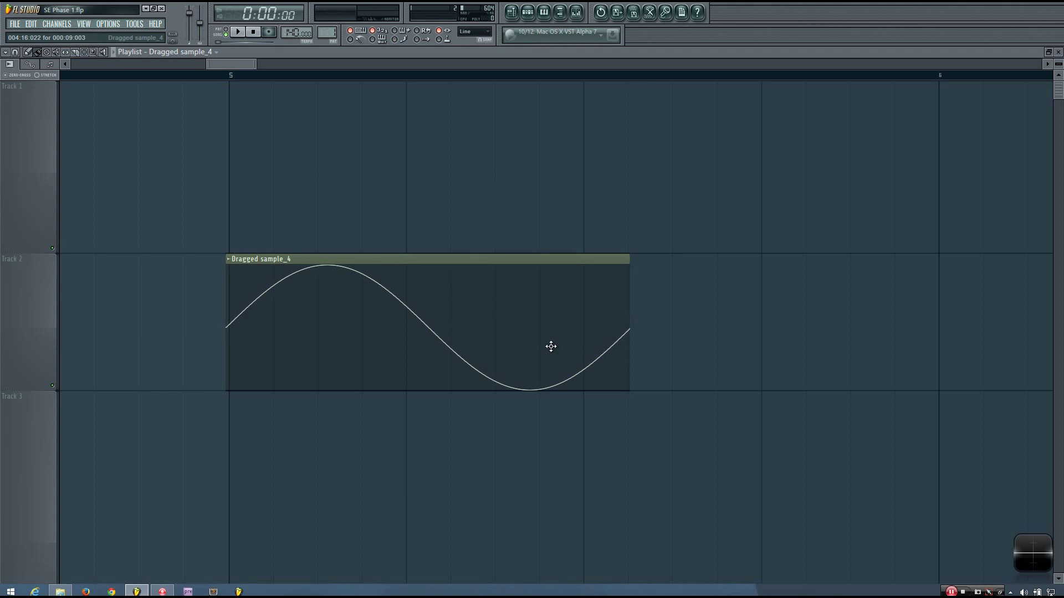
- Overlay the Track 5 sine clip on the Track 4 clip in phase, starting at 001:01:000, and return it to Track 5
scroll(383, 323, "down", 2)
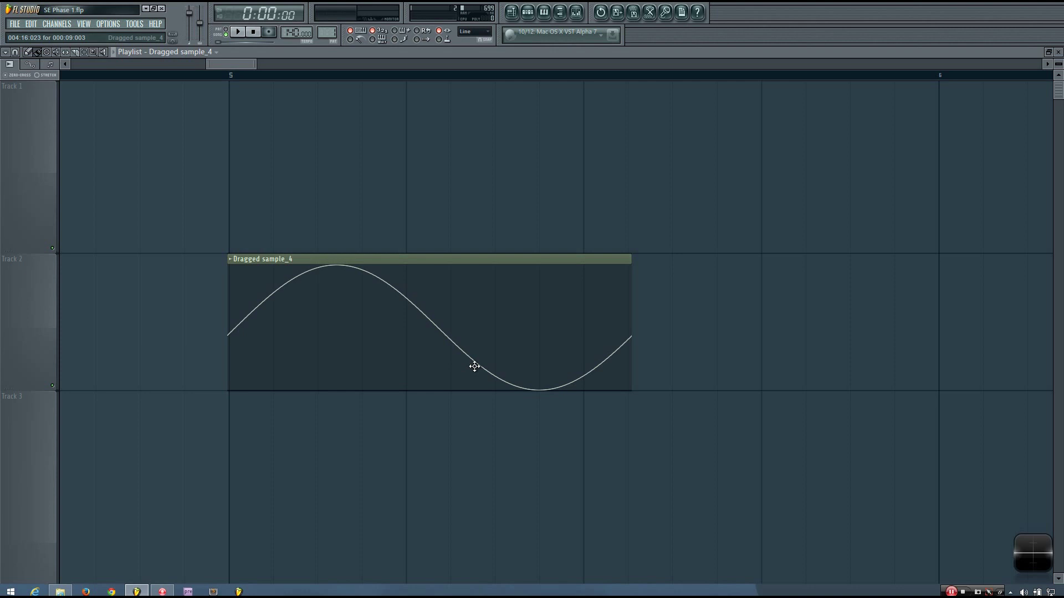
scroll(680, 351, "down", 4)
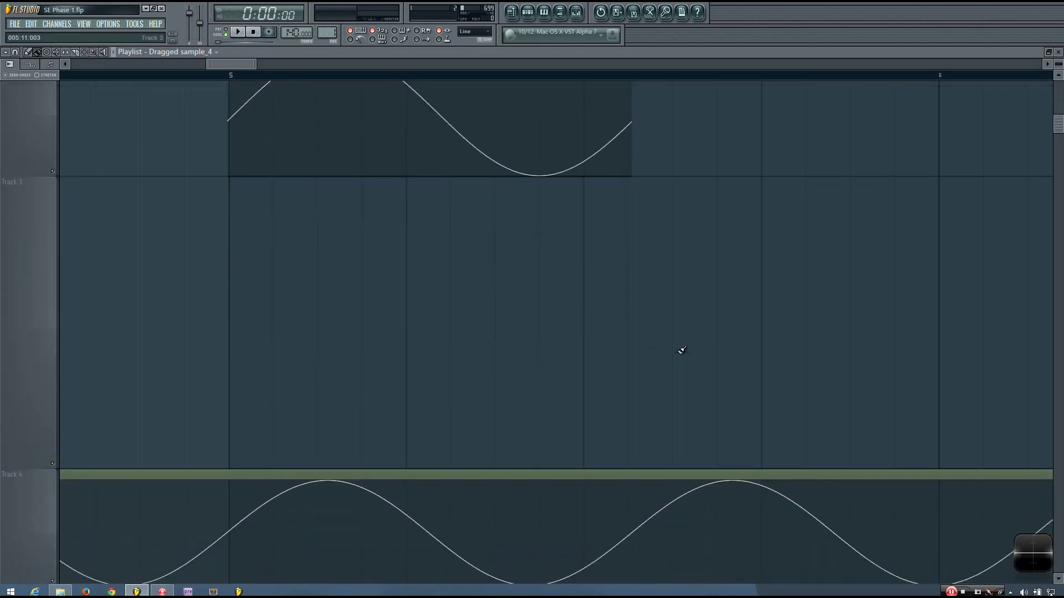
scroll(680, 346, "down", 4)
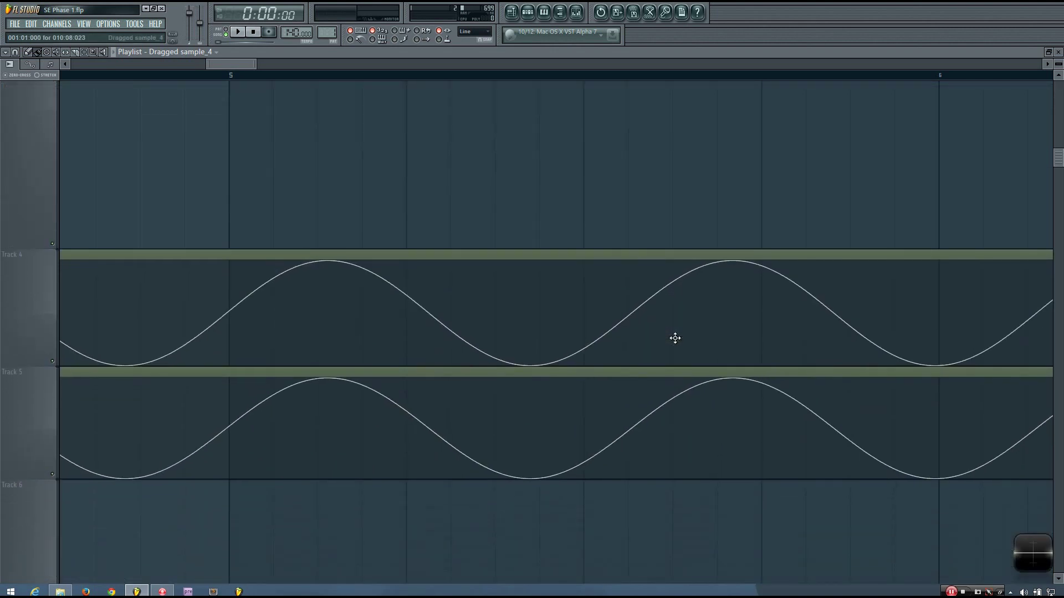
scroll(495, 193, "down", 3)
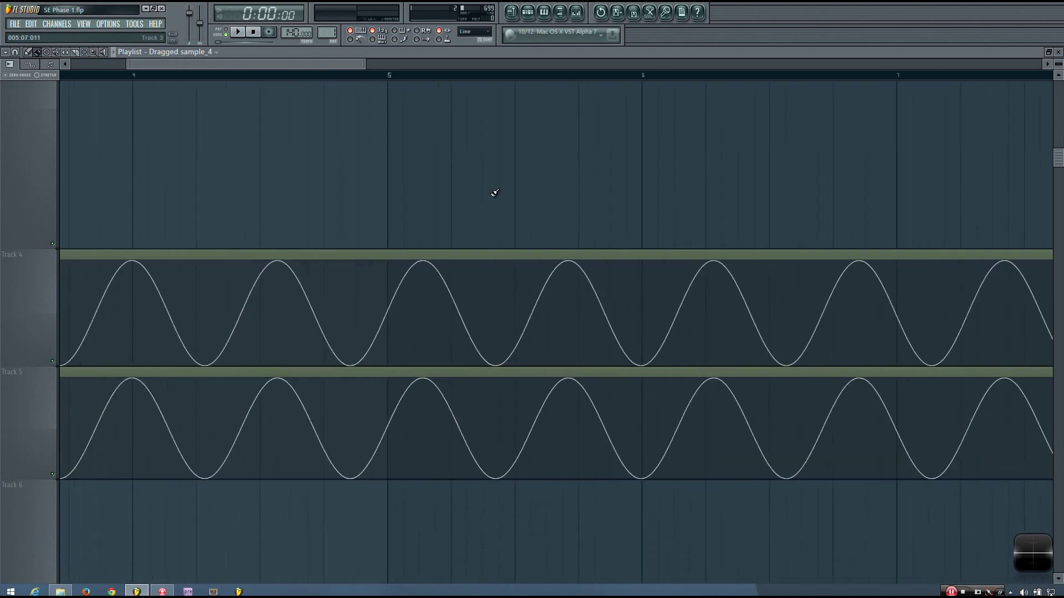
scroll(495, 193, "down", 3)
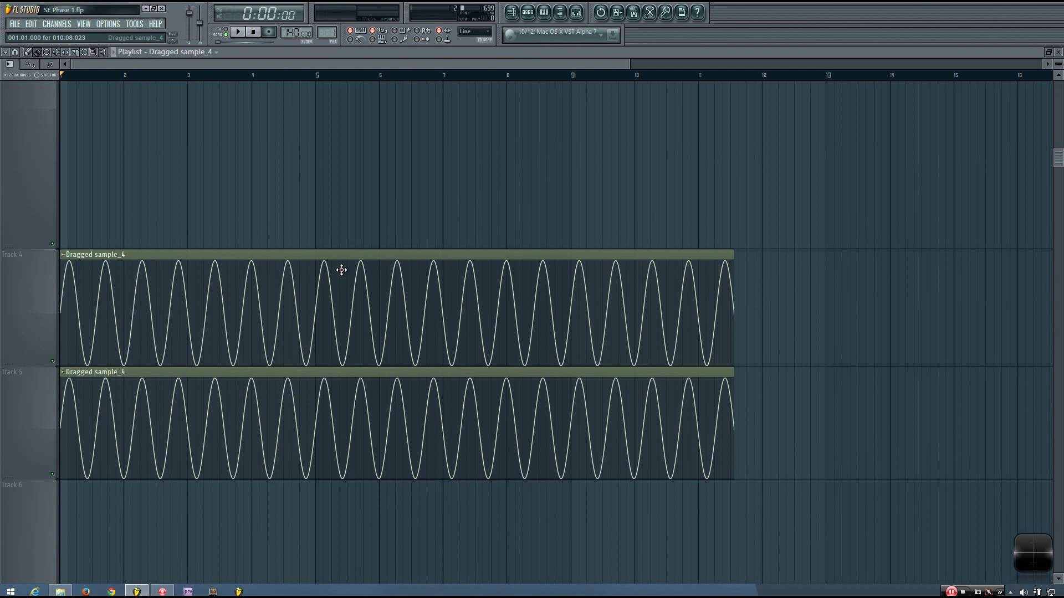
scroll(316, 432, "up", 3)
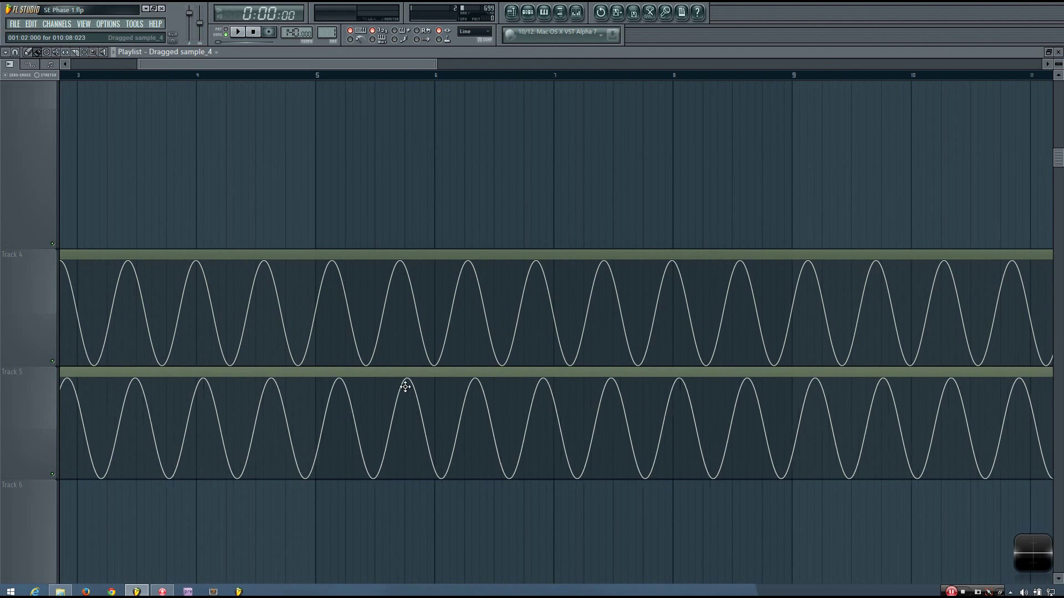
left_click_drag(405, 386, 397, 301)
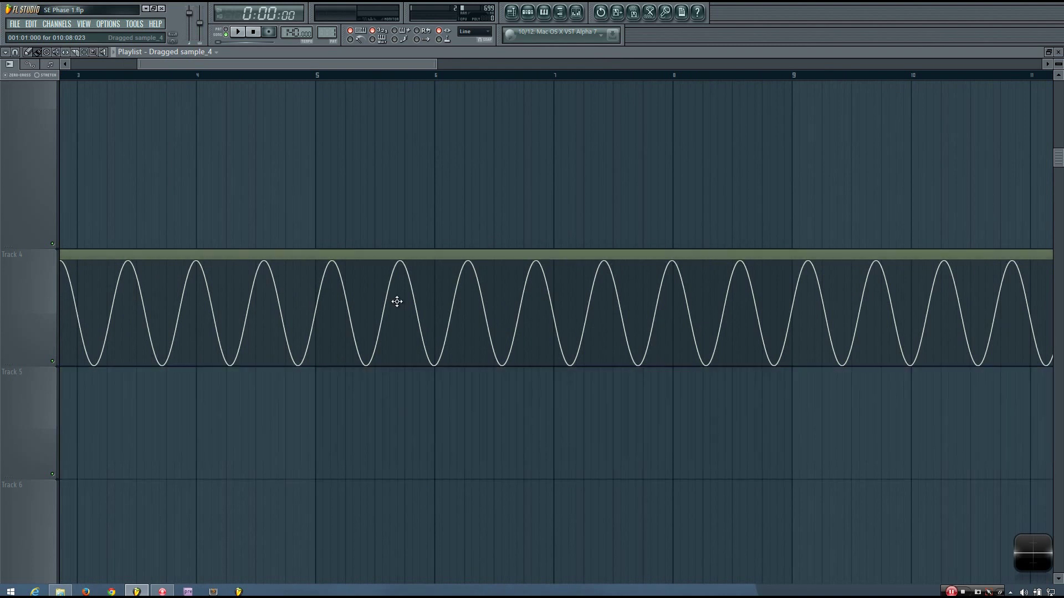
mouse_move(400, 383)
left_mouse_down()
mouse_move(404, 459)
mouse_move(407, 367)
mouse_move(403, 388)
left_mouse_up()
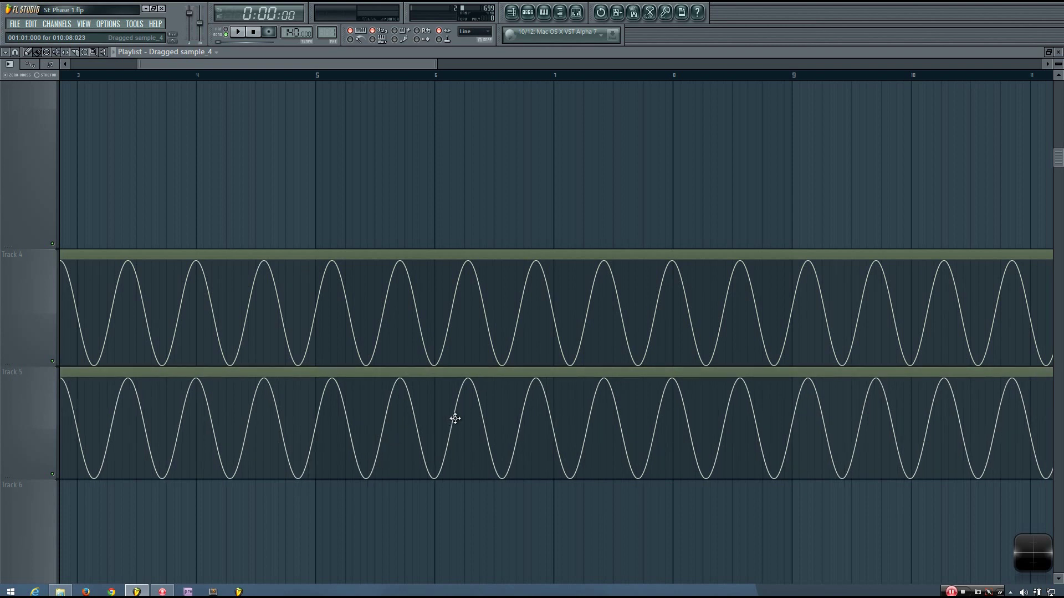
- Shift the Track 4 sine clip slightly later and overlap the Track 5 clip with it to demonstrate the phase offset
left_click_drag(413, 328, 417, 328)
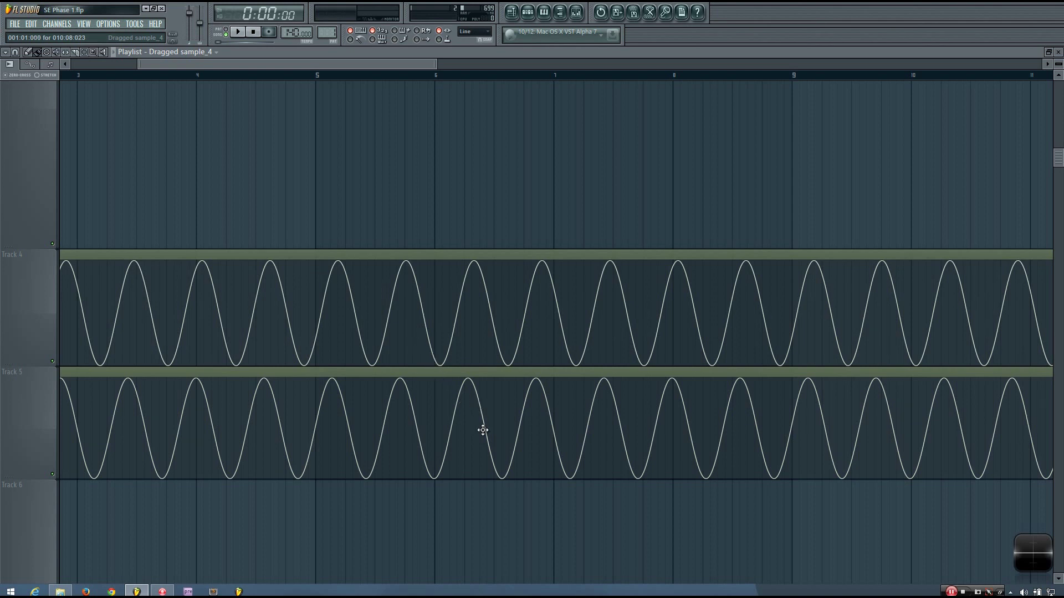
left_click_drag(483, 431, 429, 294)
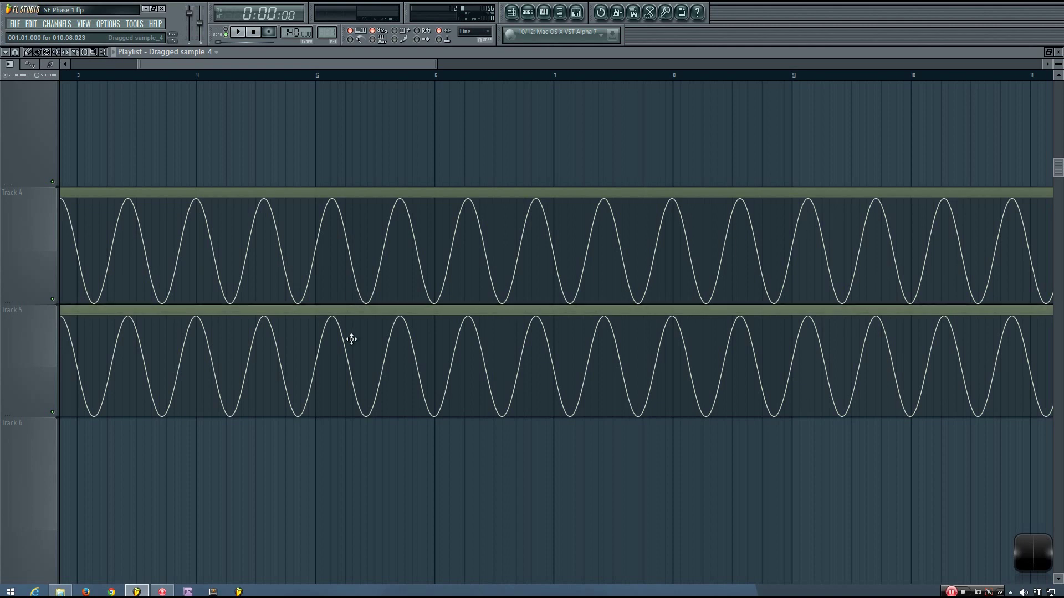
- Delay the Track 5 sine clip by about one full cycle, to 001:10:000, and compare its peaks with the Track 4 clip
left_click_drag(349, 340, 420, 357)
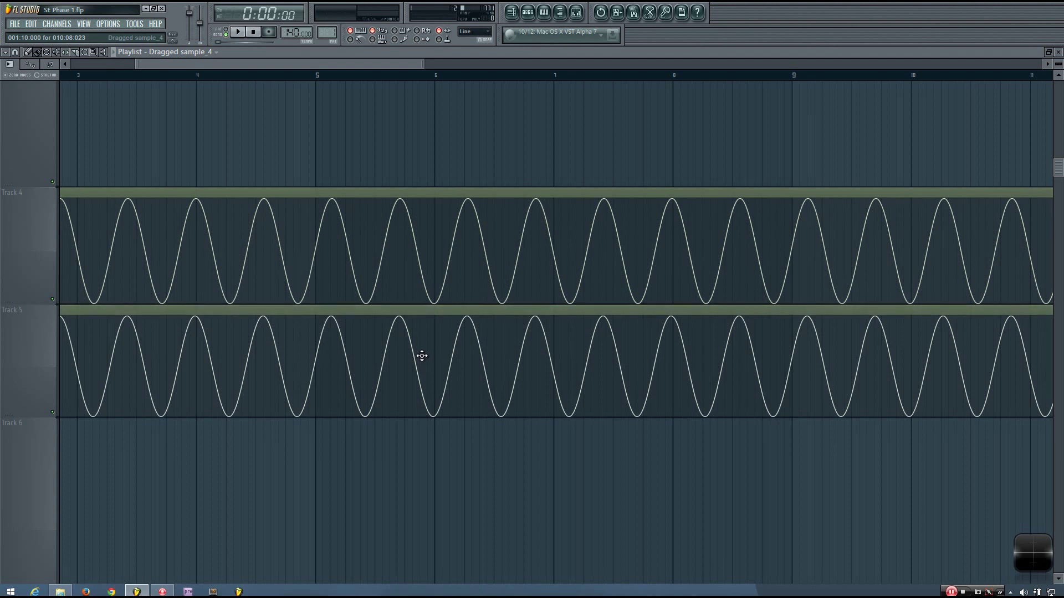
scroll(379, 112, "down", 5)
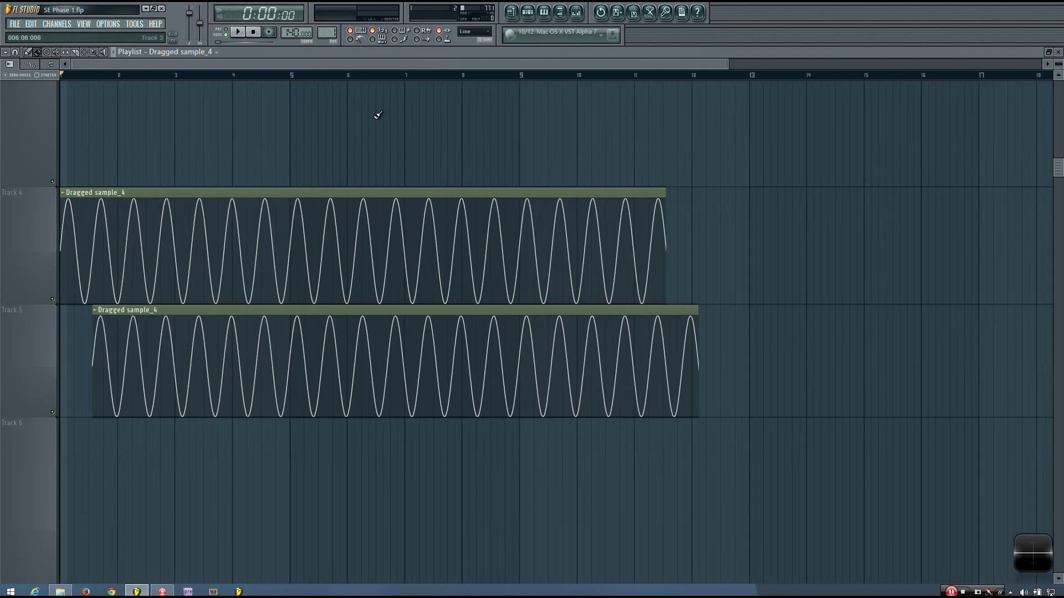
left_click_drag(381, 68, 344, 67)
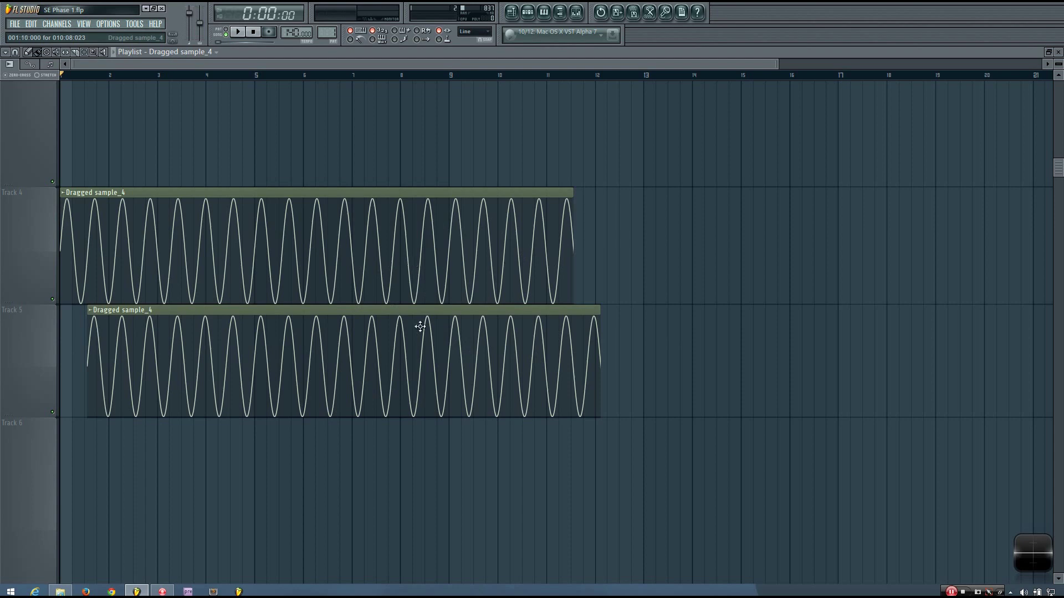
scroll(384, 338, "up", 1)
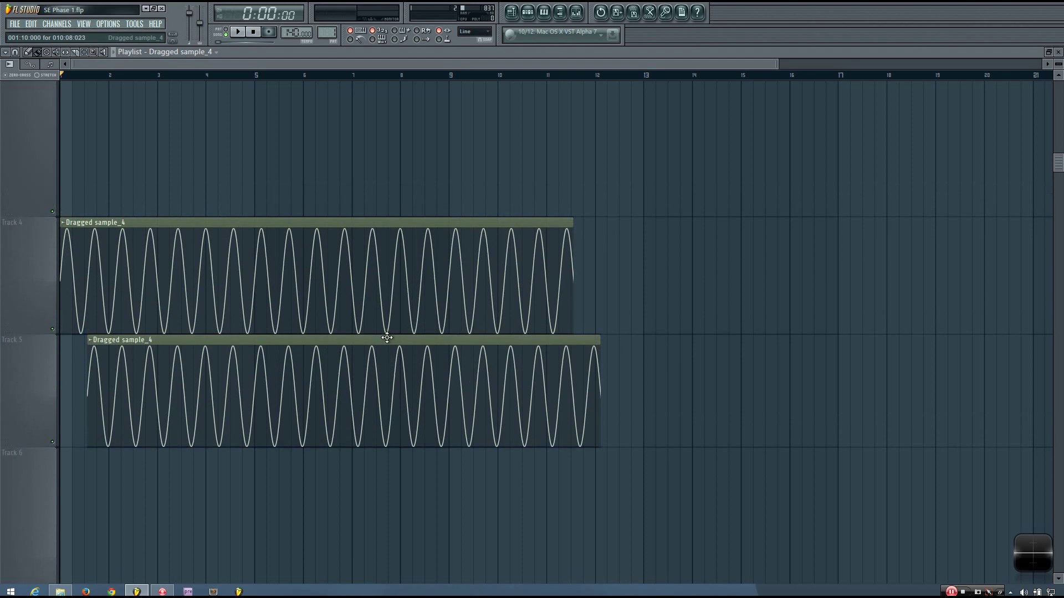
scroll(383, 339, "up", 3)
scroll(414, 386, "up", 2)
left_click_drag(426, 391, 437, 365)
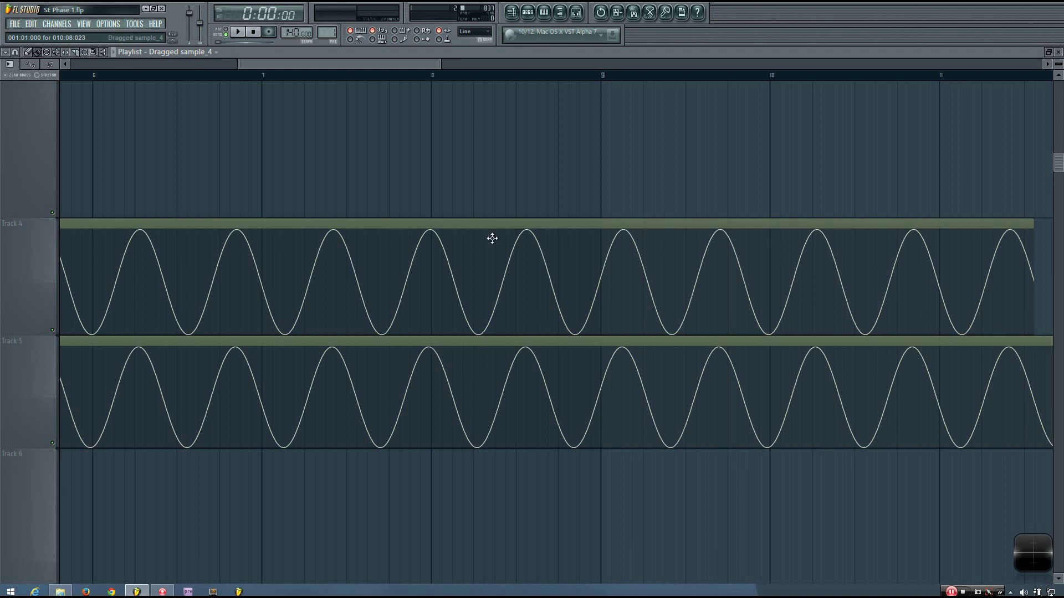
- Overlay the delayed Track 5 sine clip on the Track 4 clip, and move the clip starting at 001:01:000 down to Track 5
left_click_drag(388, 64, 93, 138)
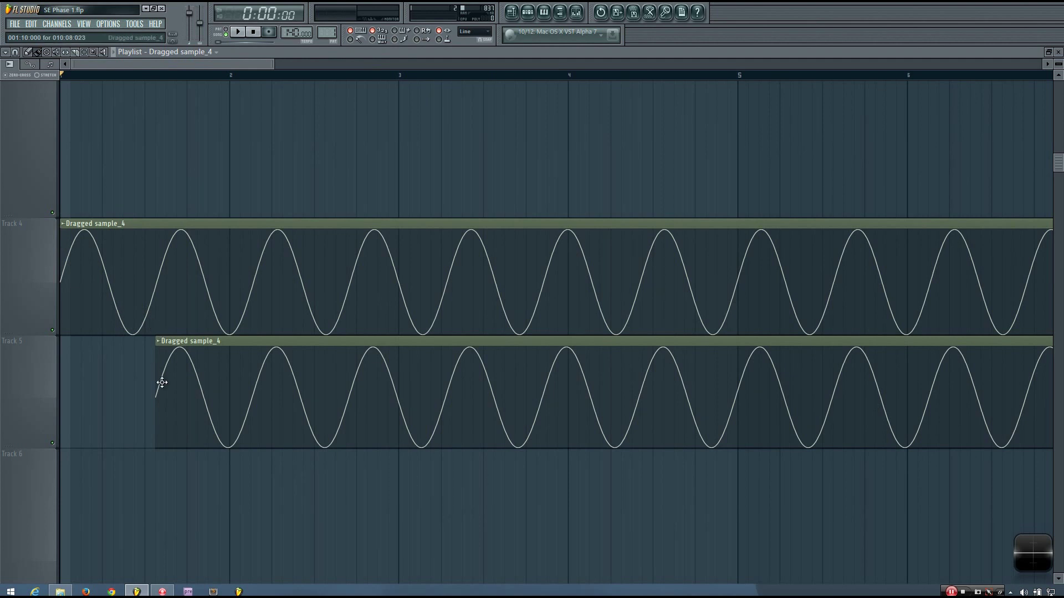
left_click_drag(164, 340, 161, 261)
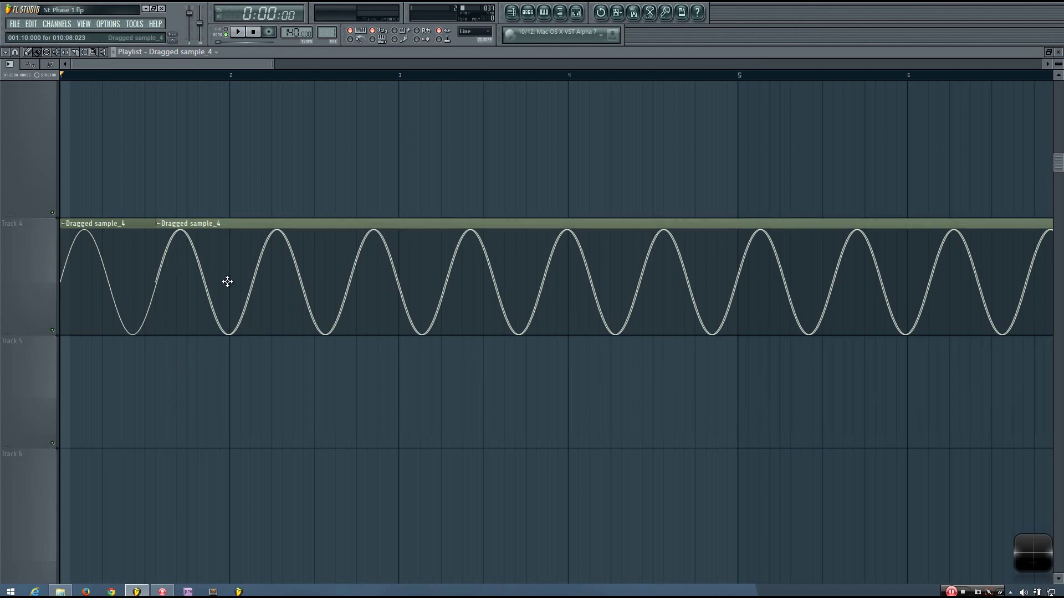
left_click_drag(100, 156, 92, 155)
left_click_drag(97, 277, 95, 417)
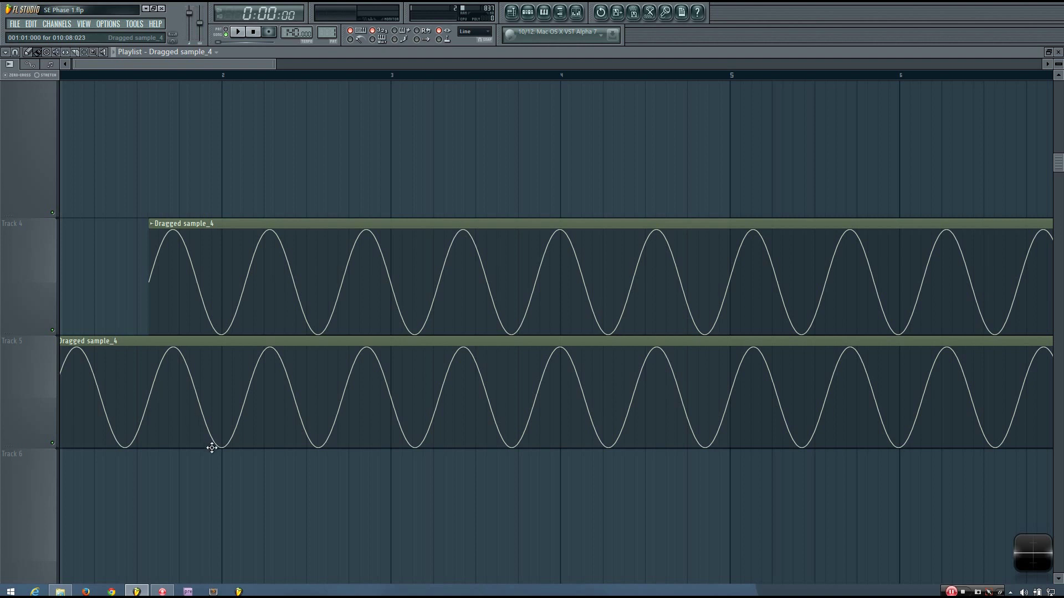
left_click(221, 422)
left_click_drag(222, 422, 144, 447)
- Overlay the Track 8 sine clip on the Track 7 clip at 001:01:000 to compare their phases, and return it to Track 8
scroll(254, 321, "down", 6)
scroll(254, 321, "down", 2)
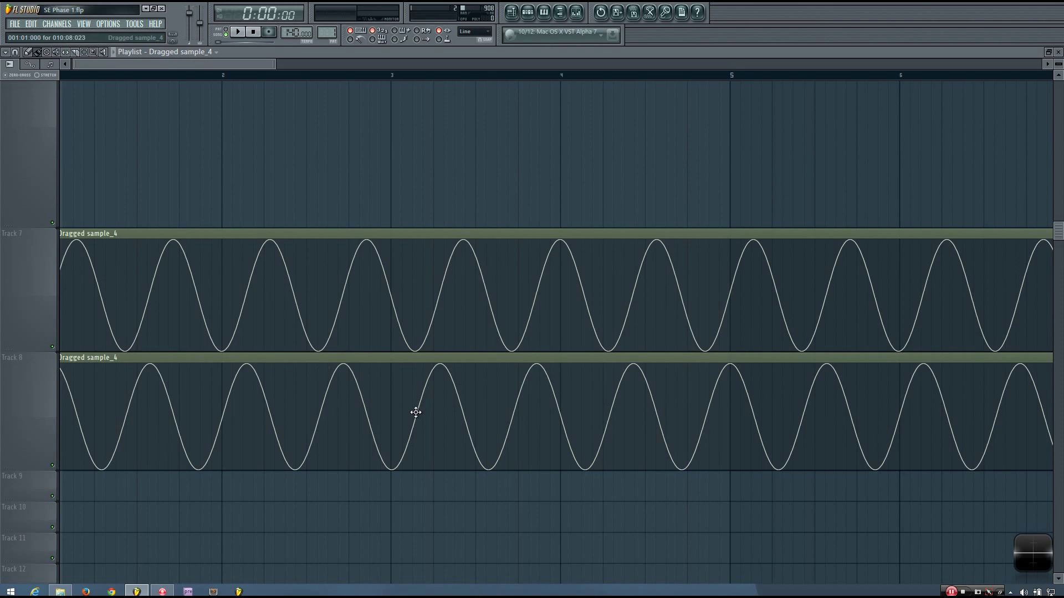
scroll(361, 292, "down", 5)
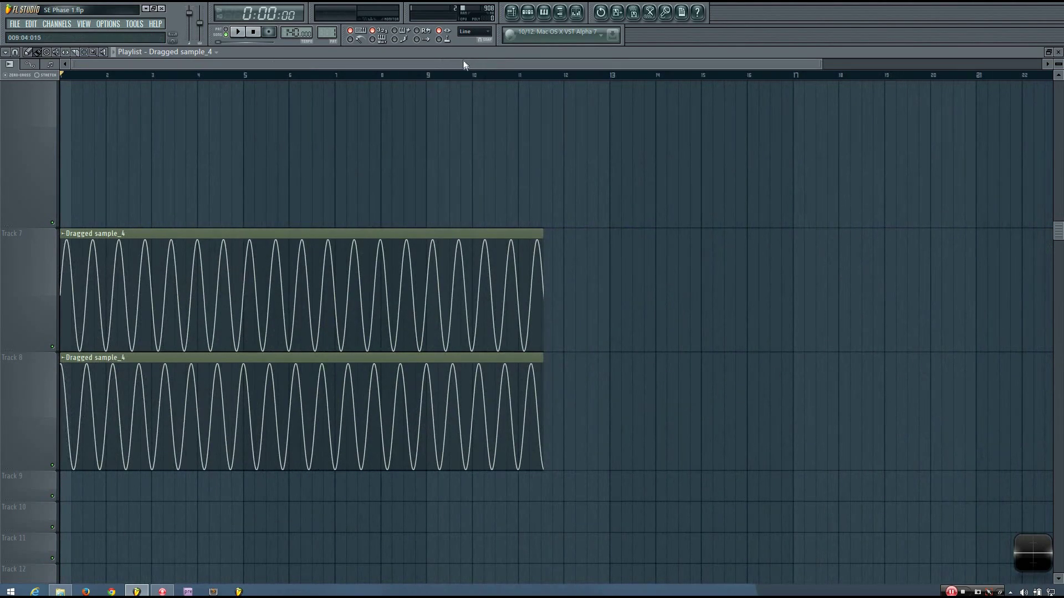
scroll(292, 138, "up", 3)
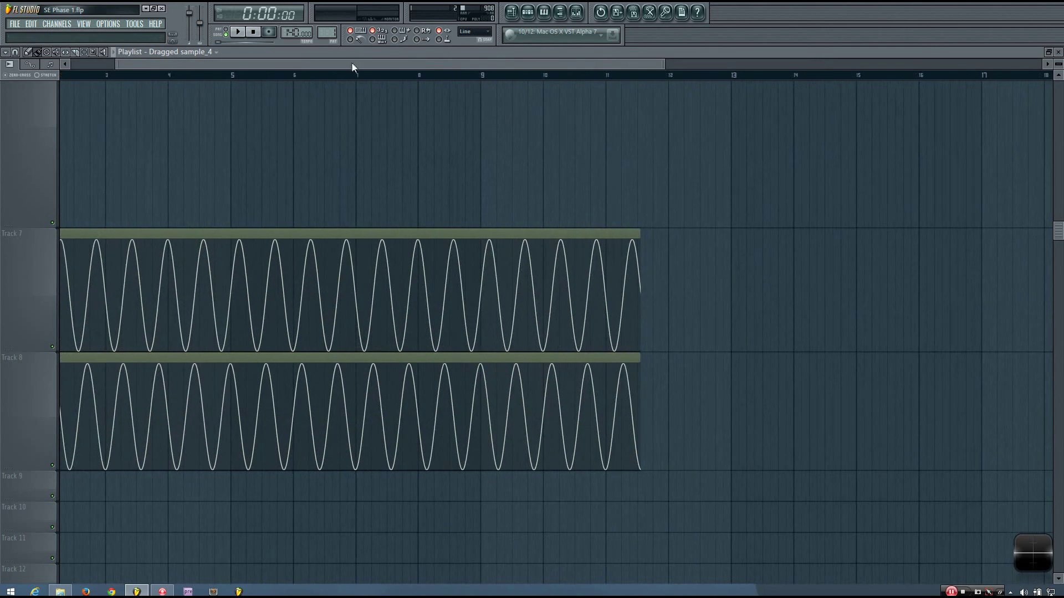
left_click_drag(352, 64, 190, 78)
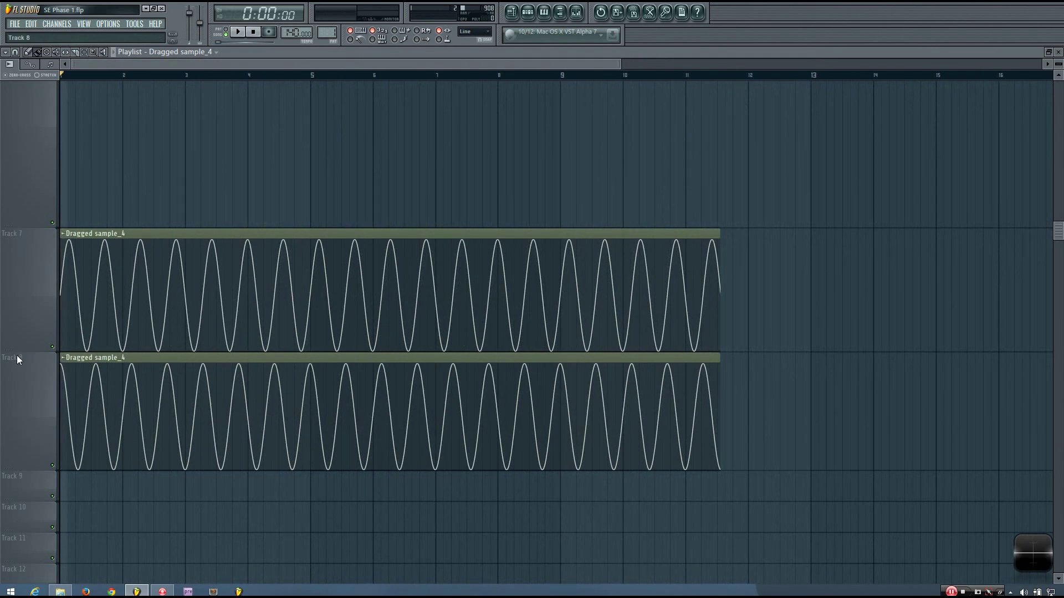
left_click_drag(142, 373, 127, 294)
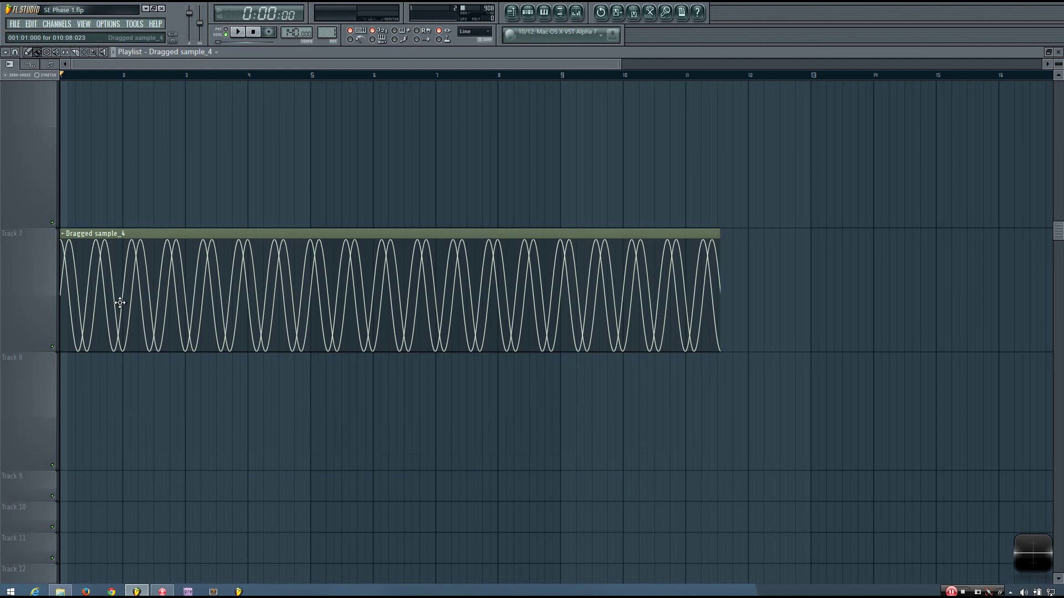
left_click_drag(159, 304, 118, 312)
left_click_drag(117, 338, 127, 451)
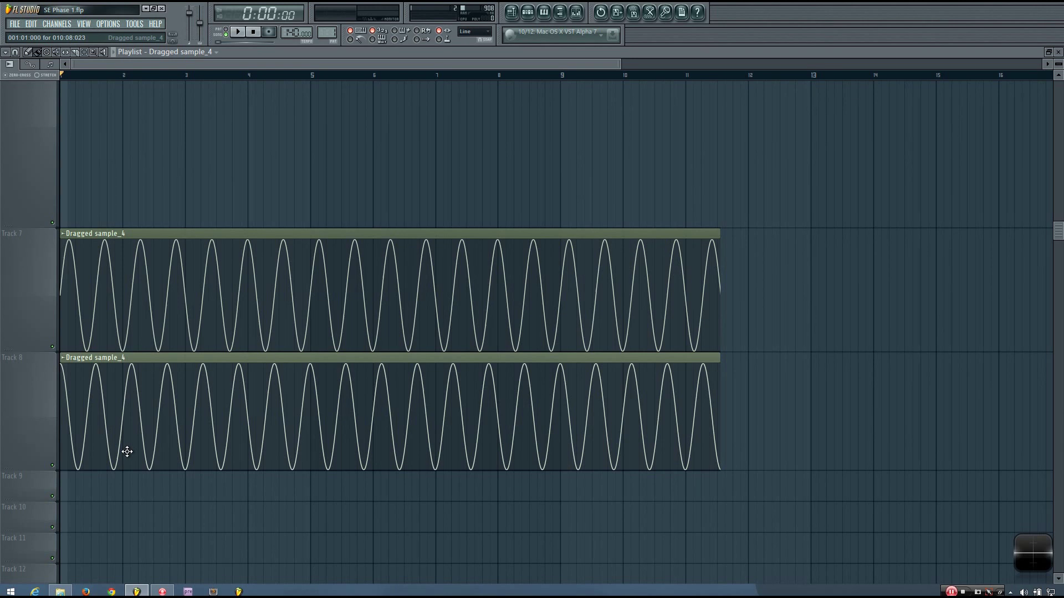
- Align the Track 8 clip's peaks with the Track 7 clip by overlapping it at 001:03:000, and return it to Track 8 at 001:01:000
left_click_drag(127, 451, 159, 297)
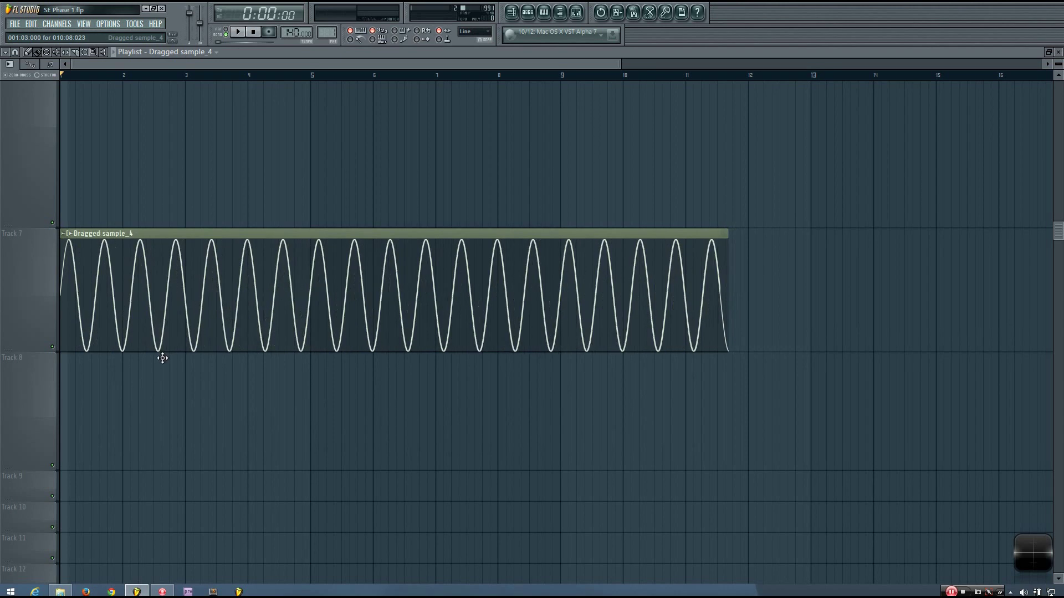
left_click_drag(160, 378, 92, 444)
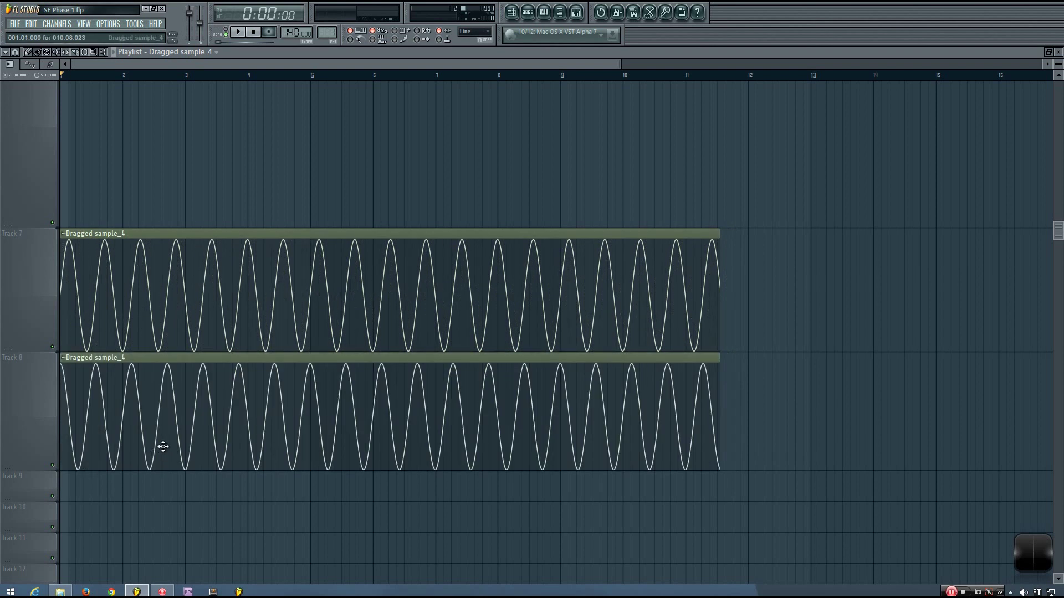